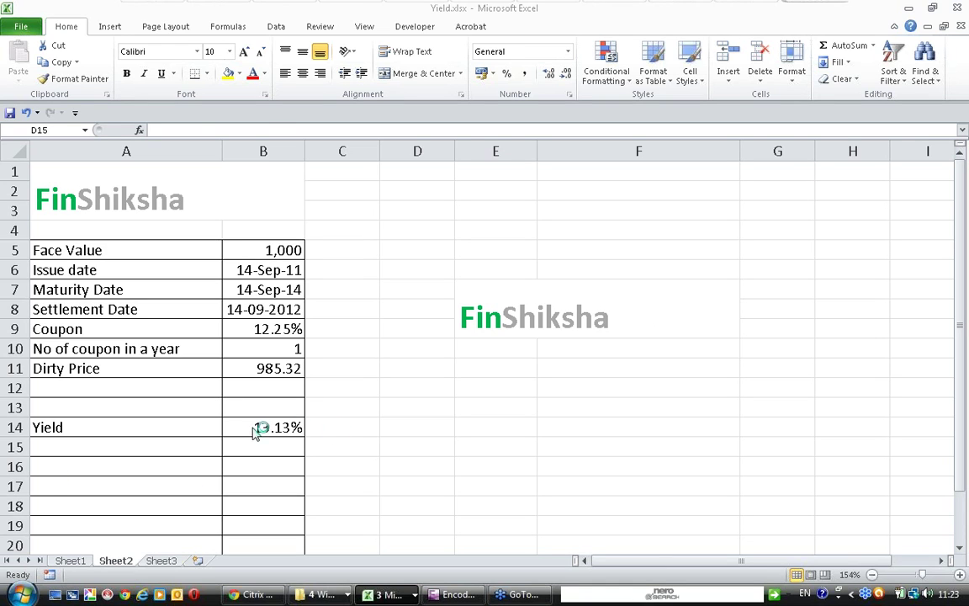
Clear the old 13.13% yield value from cell B14
{"action": "left_click", "coordinate": [256, 429]}
{"action": "key", "text": "Delete"}
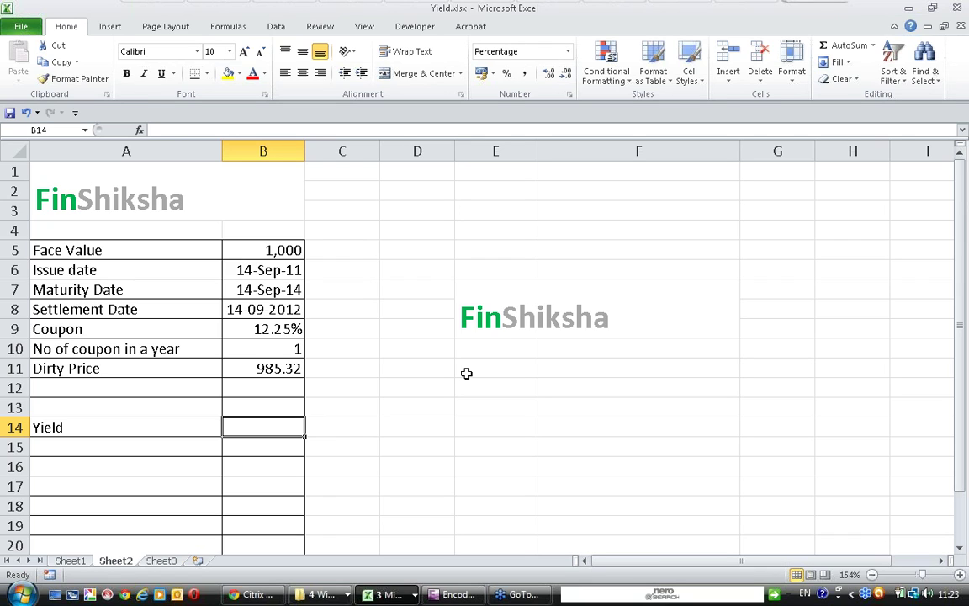
Review the face value, issue date, maturity date and settlement date entries
{"action": "left_click", "coordinate": [123, 247]}
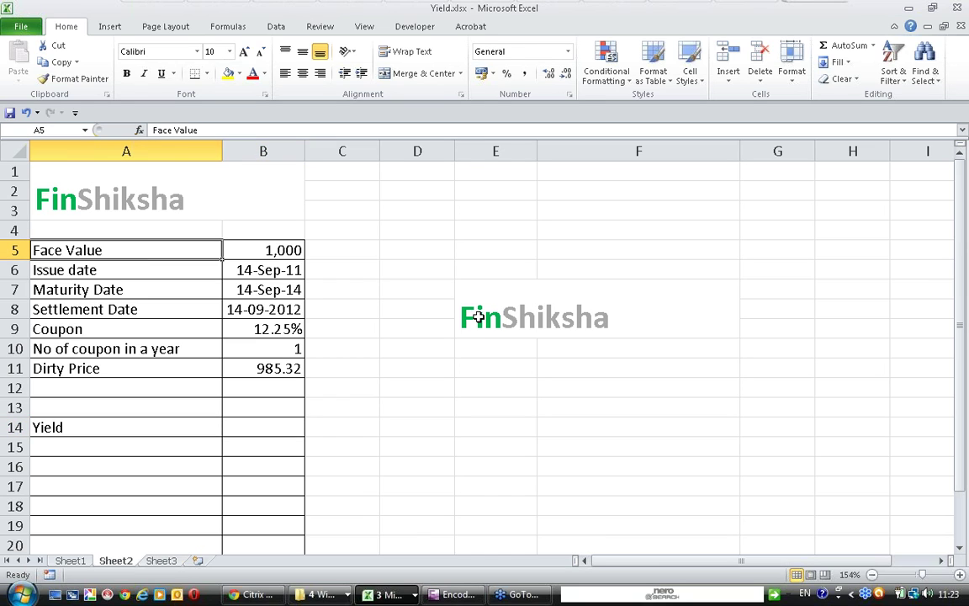
{"action": "key", "text": "Right"}
{"action": "key", "text": "Left"}
{"action": "key", "text": "Down"}
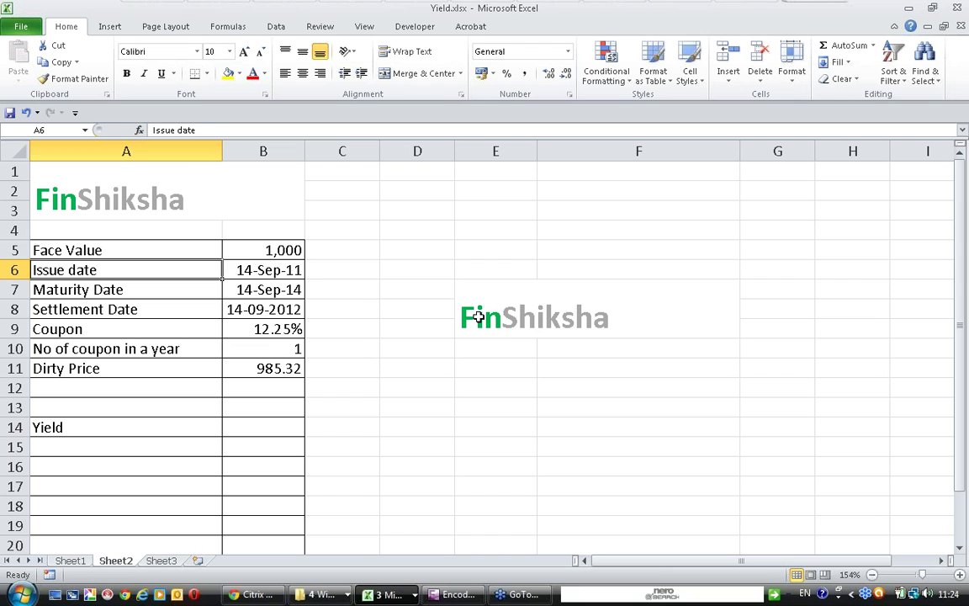
{"action": "key", "text": "Right"}
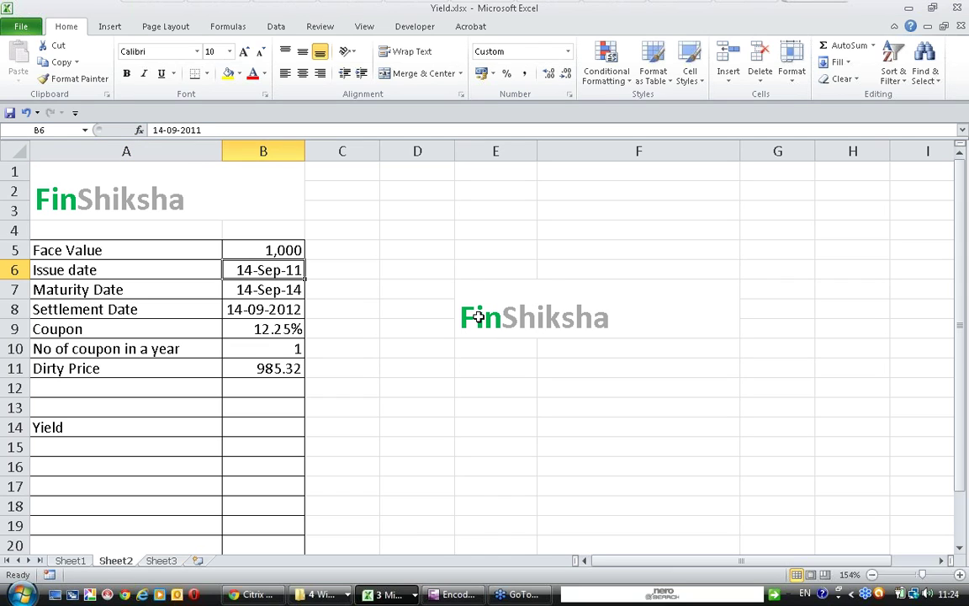
{"action": "key", "text": "Down"}
{"action": "key", "text": "Left"}
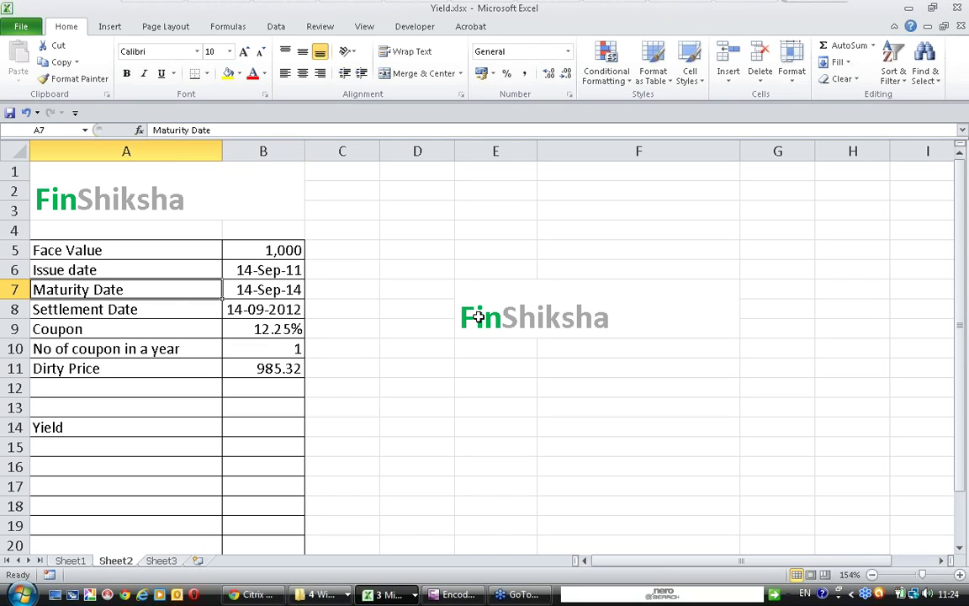
{"action": "key", "text": "Right"}
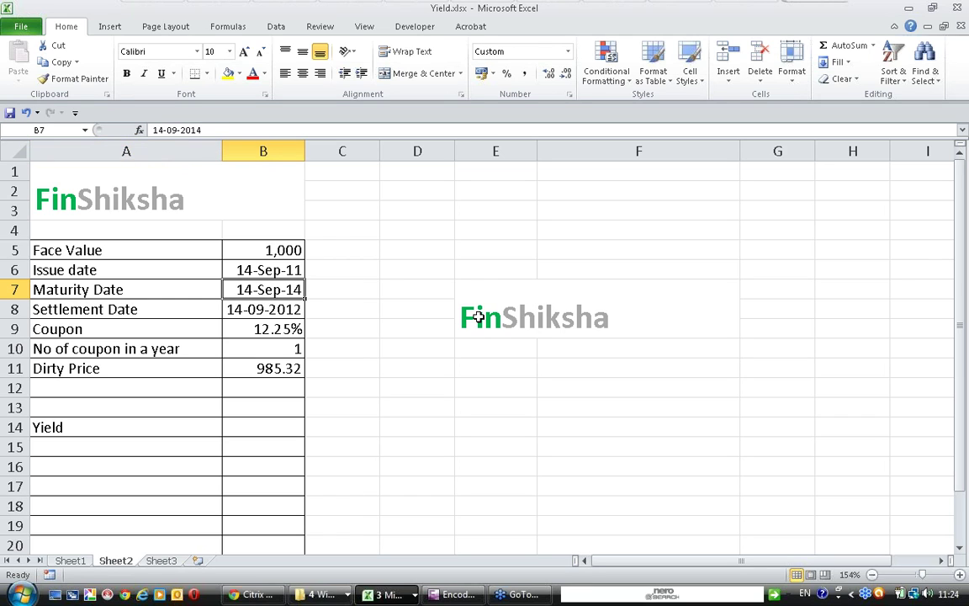
{"action": "key", "text": "Down"}
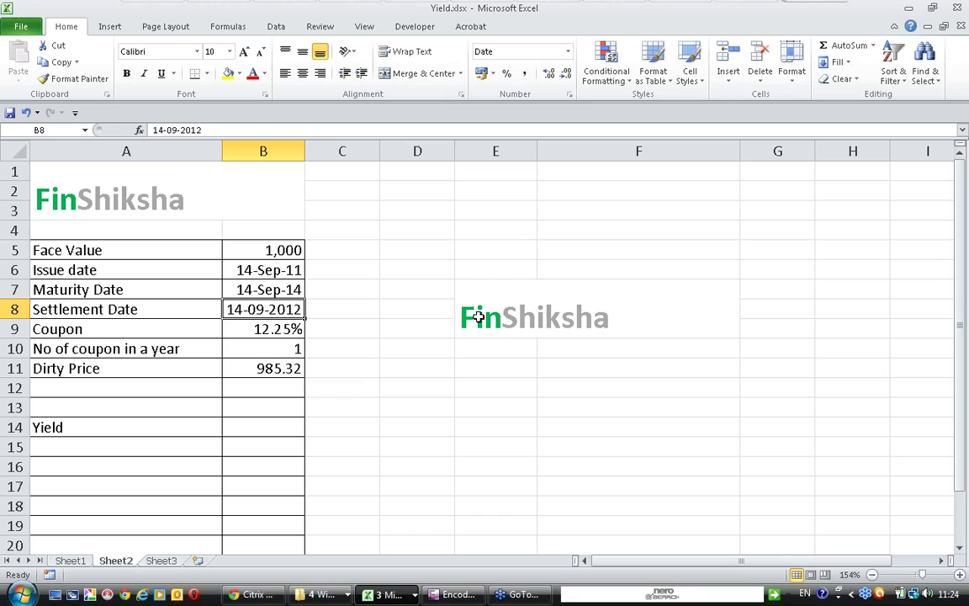
{"action": "key", "text": "Left"}
{"action": "key", "text": "Right"}
Review the 12.25% coupon rate and the coupon frequency of 1
{"action": "key", "text": "Down"}
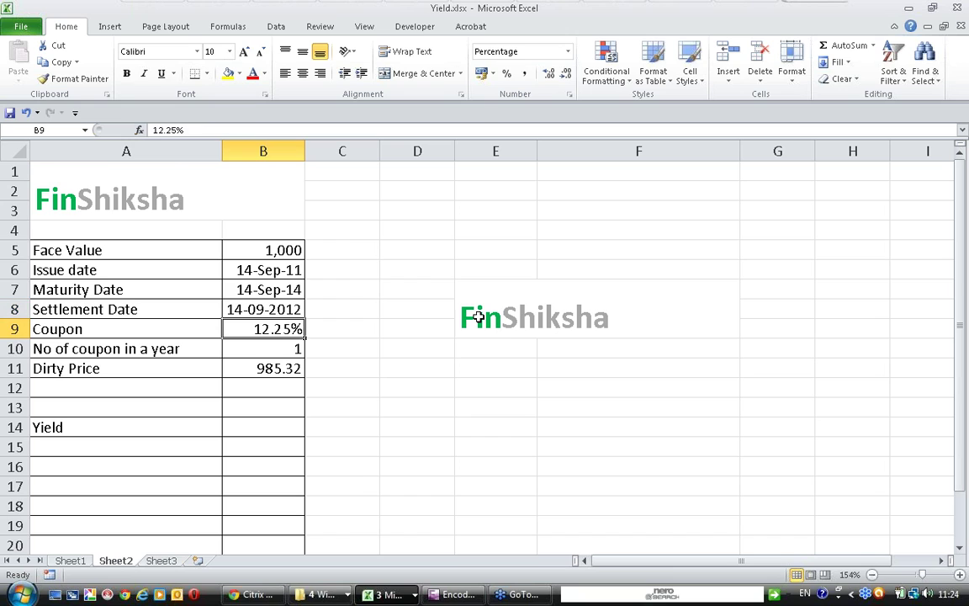
{"action": "key", "text": "Left"}
{"action": "key", "text": "shift+Right"}
{"action": "key", "text": "Right"}
{"action": "key", "text": "Left"}
{"action": "key", "text": "Down"}
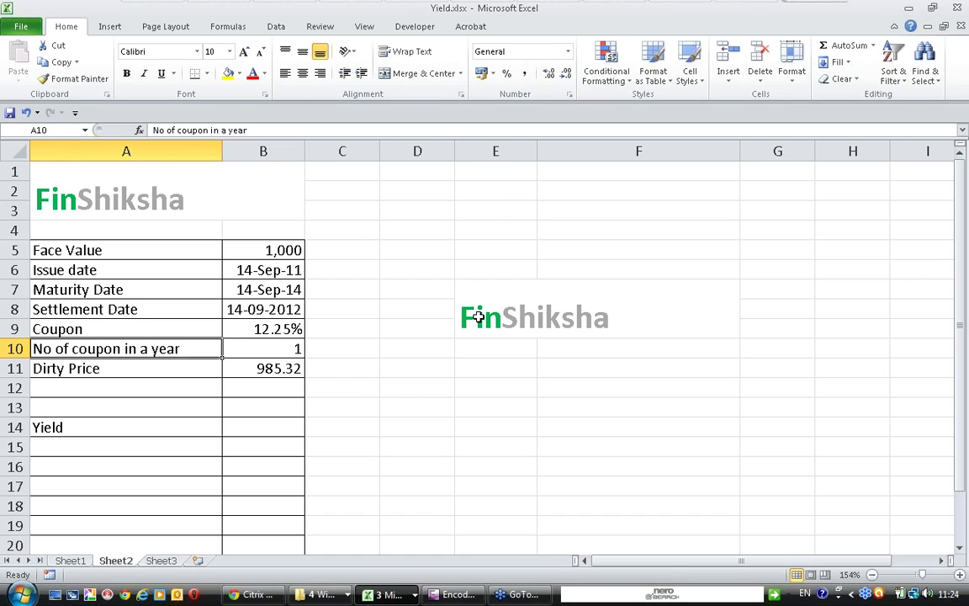
{"action": "key", "text": "shift+Right"}
{"action": "key", "text": "Right"}
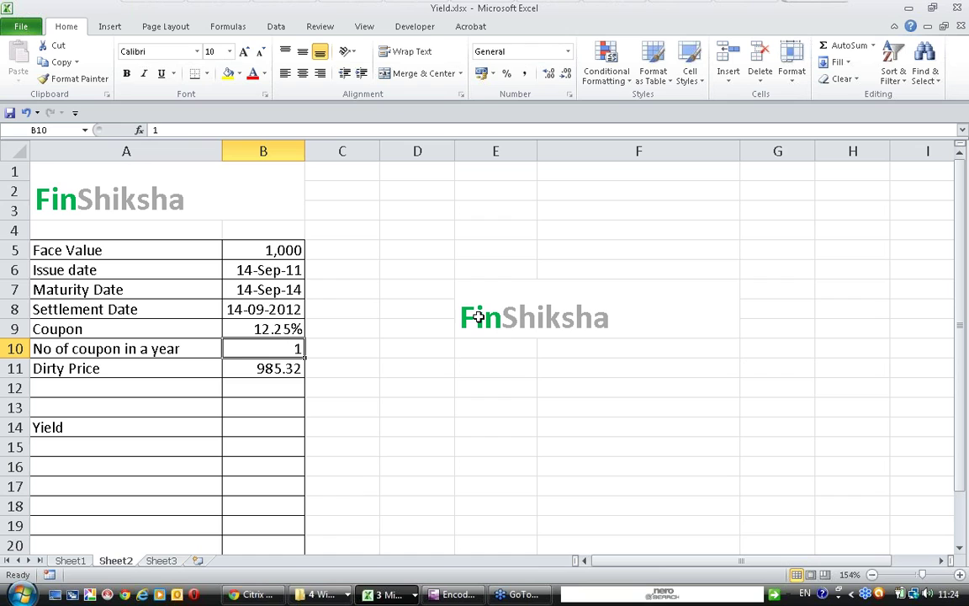
Rename the 'Dirty Price' label in A11 to 'Price'
{"action": "key", "text": "Down"}
{"action": "key", "text": "Left"}
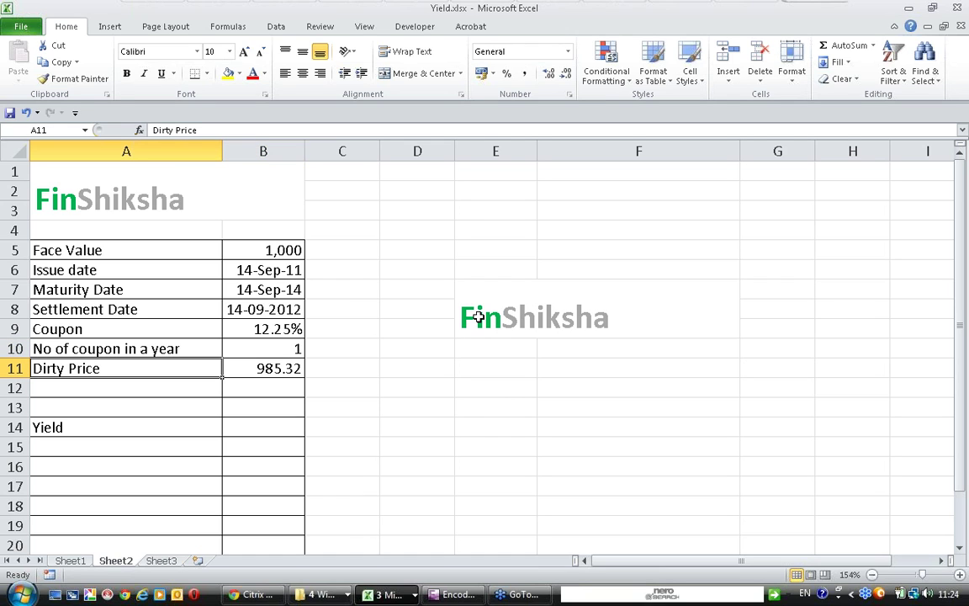
{"action": "type", "text": "Price"}
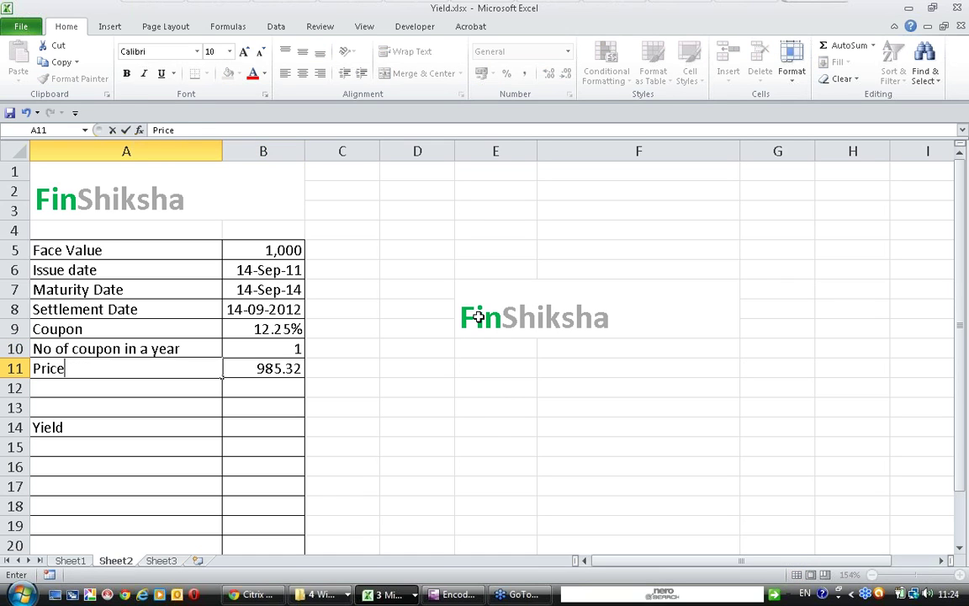
{"action": "key", "text": "Right"}
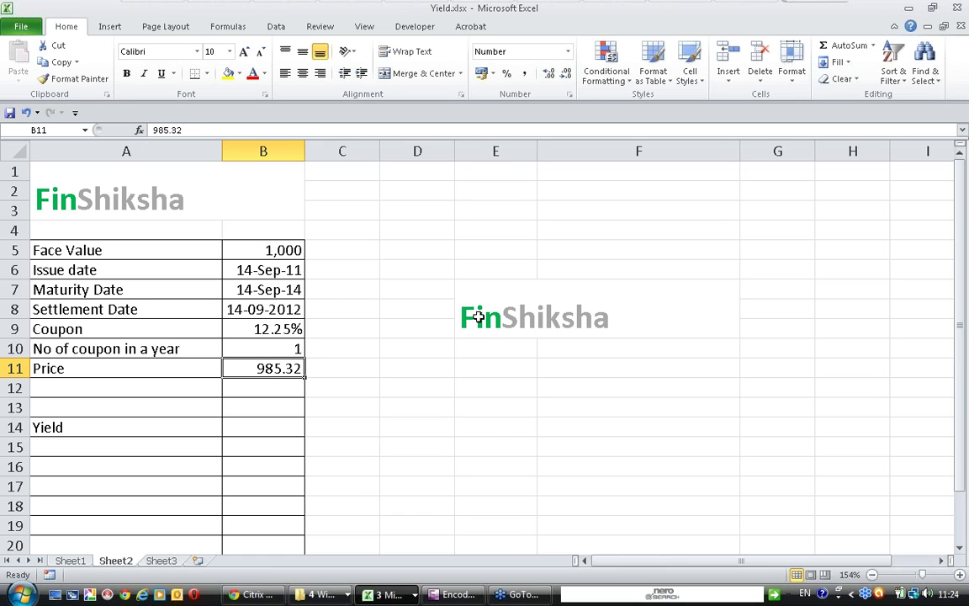
Start =yield( in B14 and bring up its Function Arguments dialog
{"action": "key", "text": "Down"}
{"action": "key", "text": "Down"}
{"action": "key", "text": "Down"}
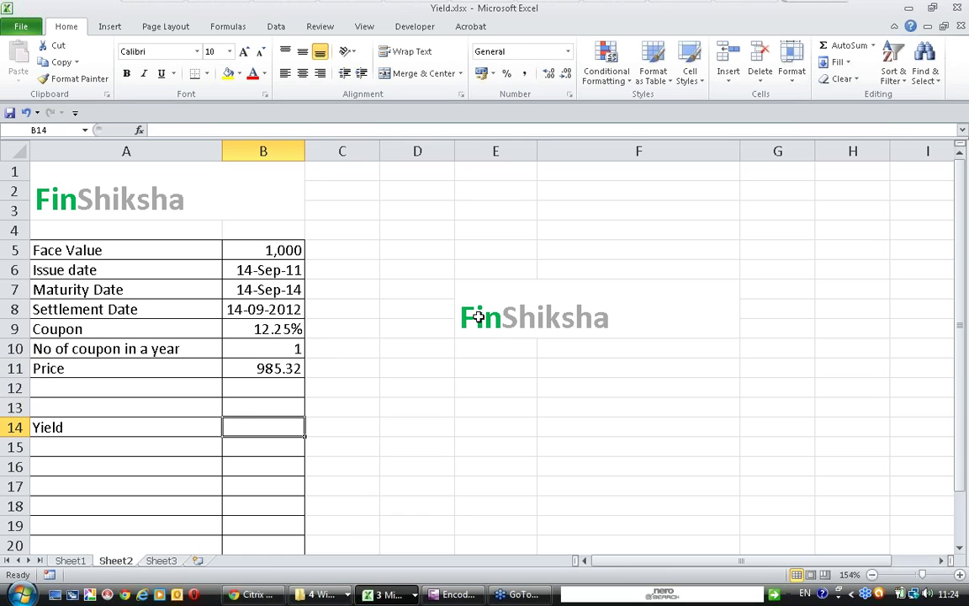
{"action": "type", "text": "="}
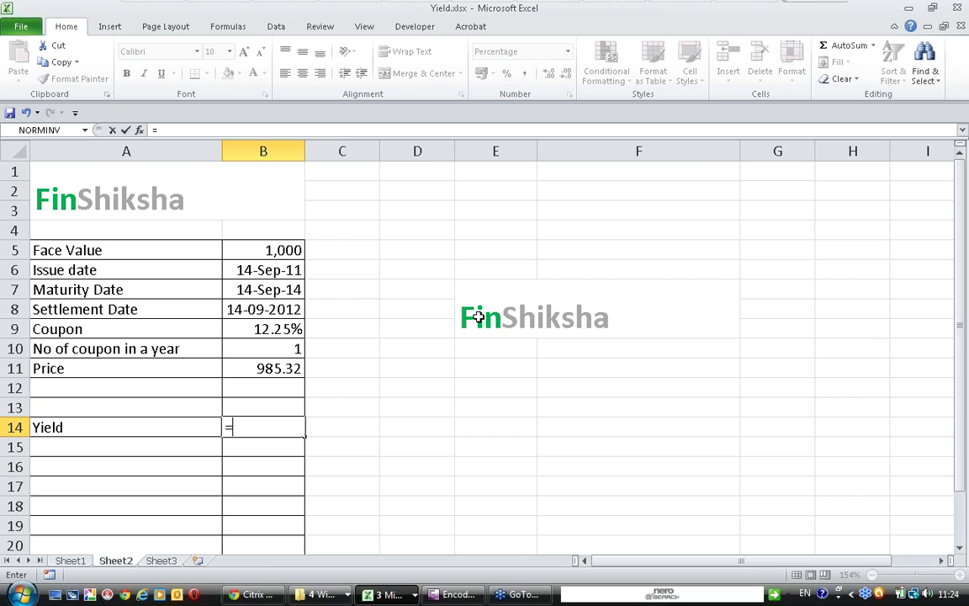
{"action": "type", "text": "y"}
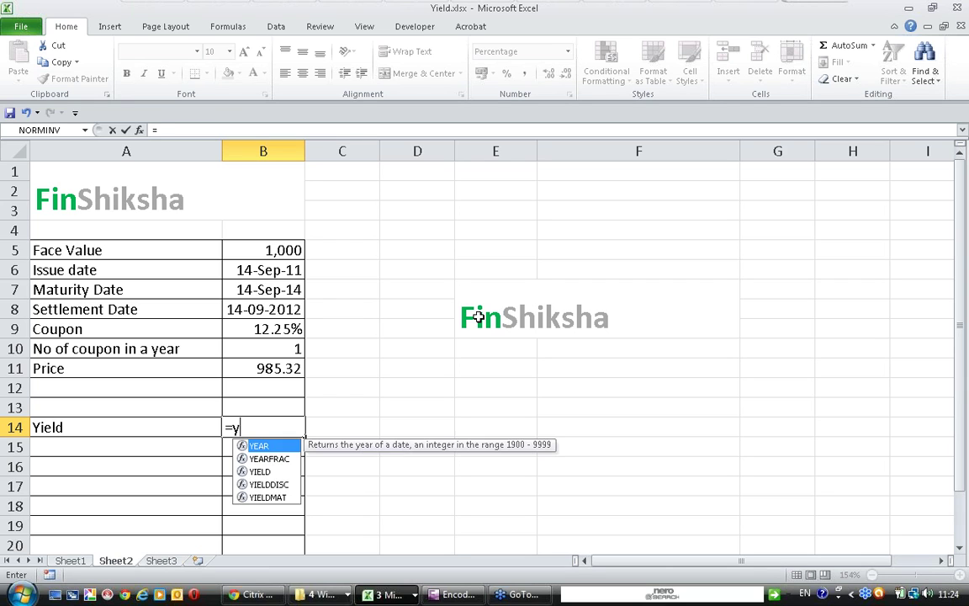
{"action": "type", "text": "ield("}
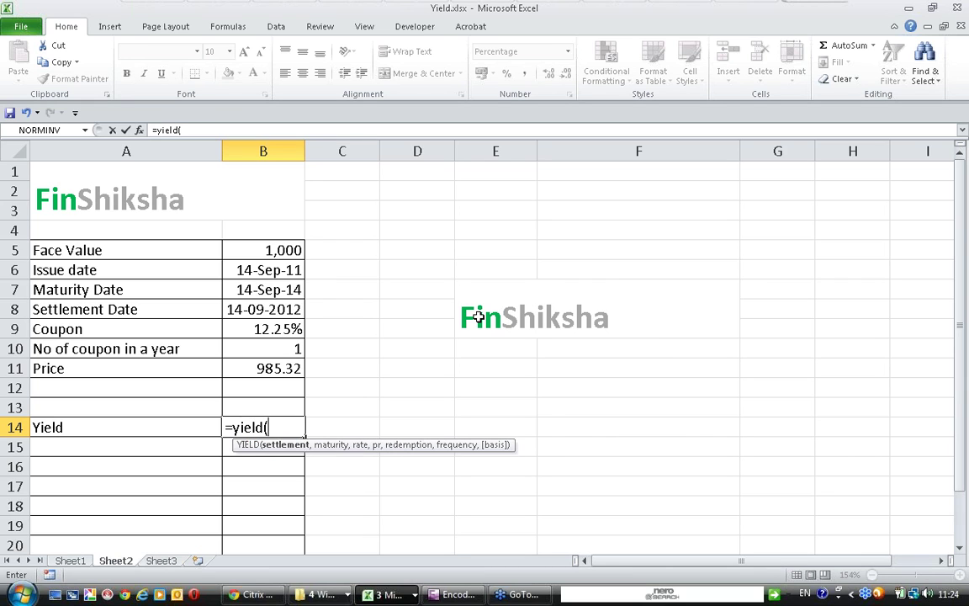
{"action": "left_click", "coordinate": [140, 130]}
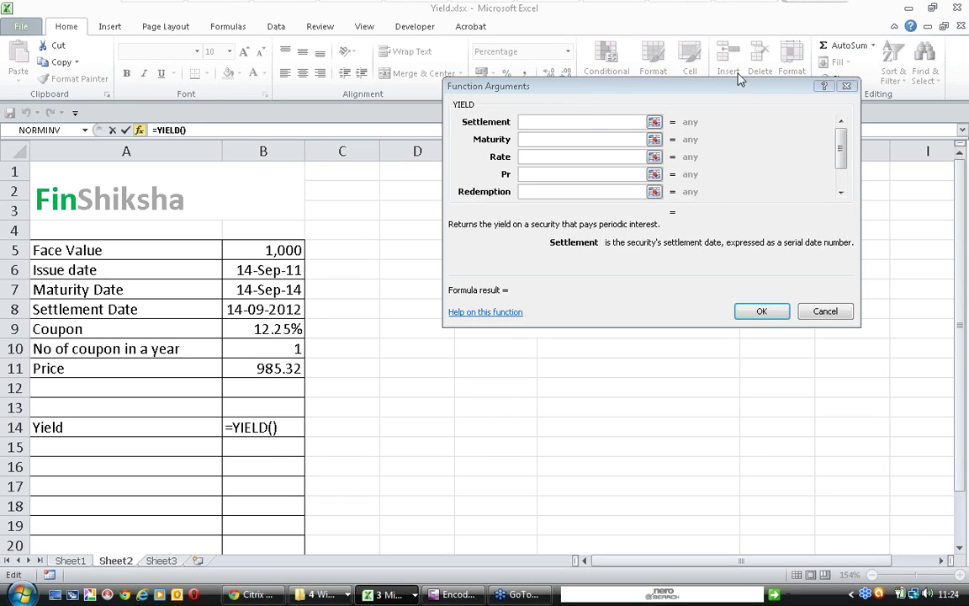
Set the YIELD arguments Settlement to B8, Maturity to B7 and Rate to B9
{"action": "left_click", "coordinate": [543, 124]}
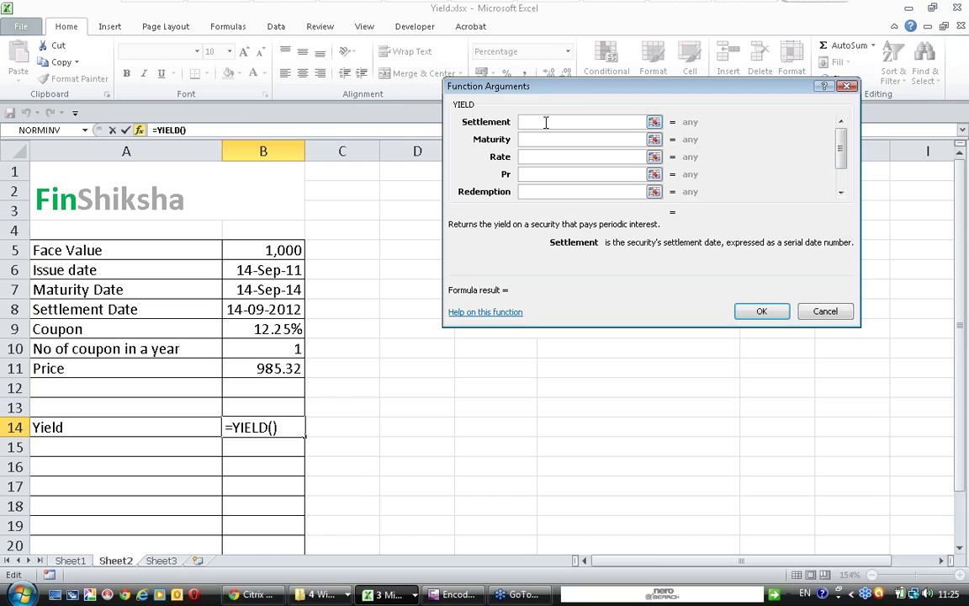
{"action": "left_click", "coordinate": [252, 310]}
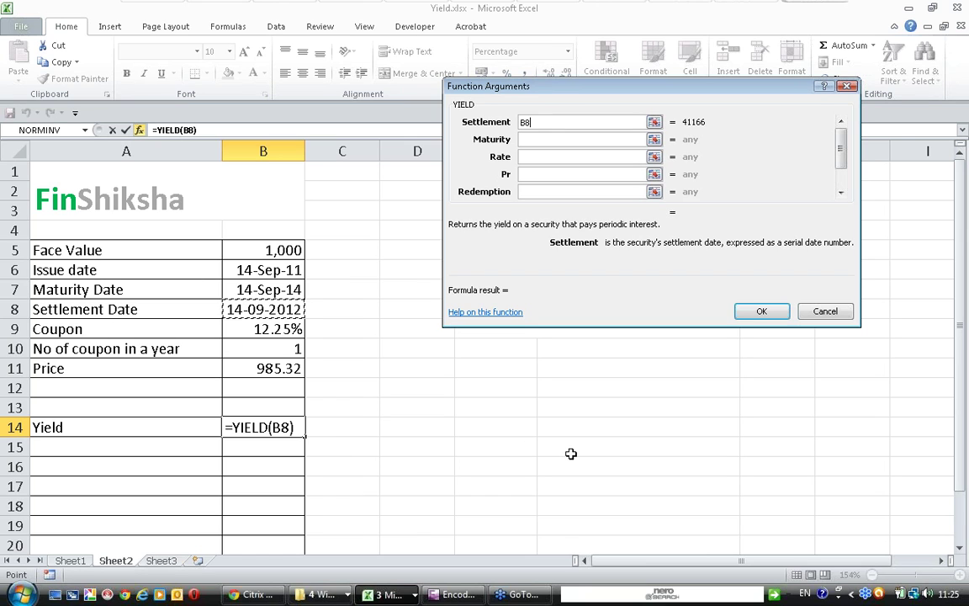
{"action": "left_click", "coordinate": [570, 138]}
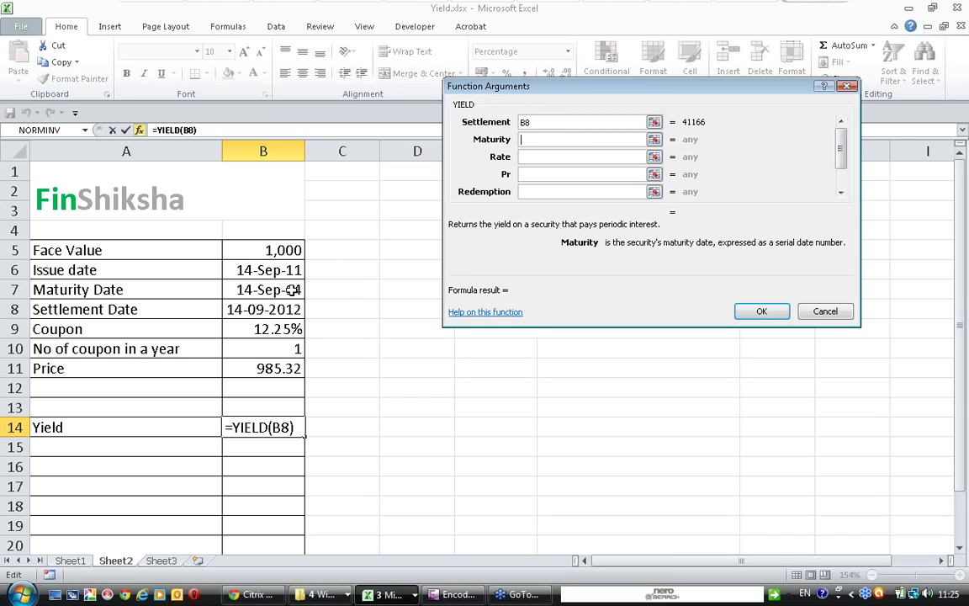
{"action": "left_click", "coordinate": [291, 289]}
{"action": "left_click", "coordinate": [541, 156]}
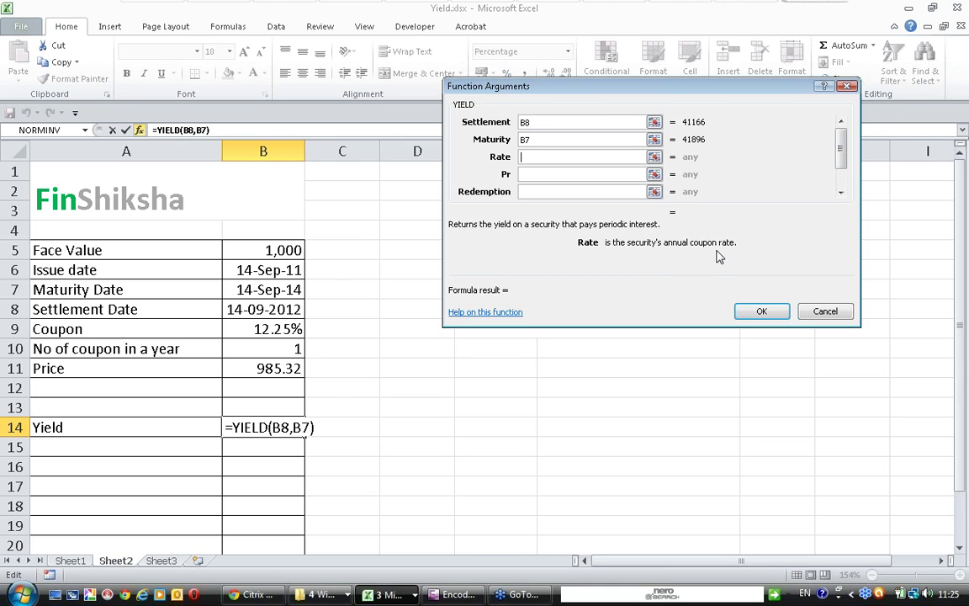
{"action": "left_click", "coordinate": [294, 329]}
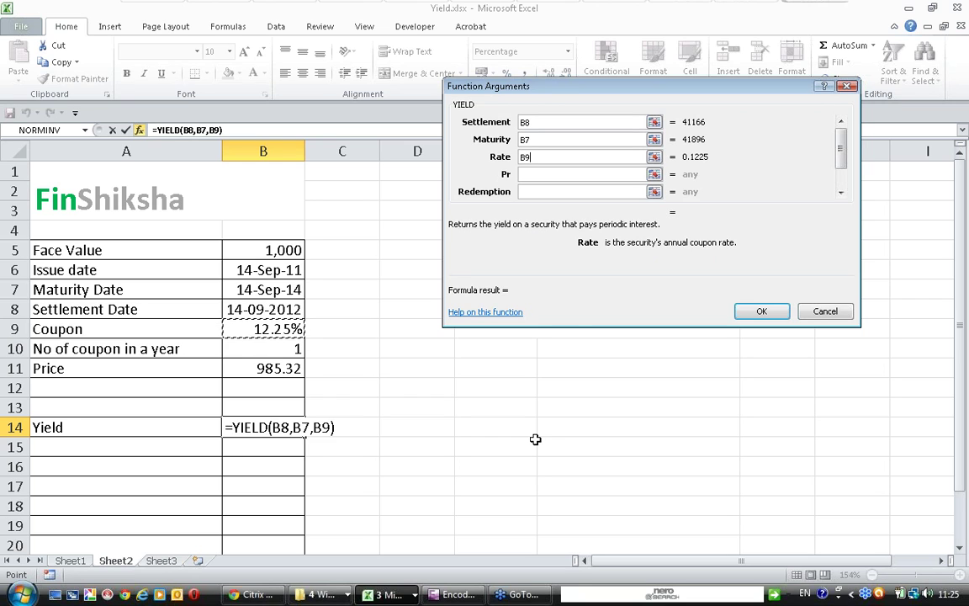
Set Pr to B11/10 and Redemption to B5/10 in the YIELD arguments
{"action": "left_click", "coordinate": [590, 175]}
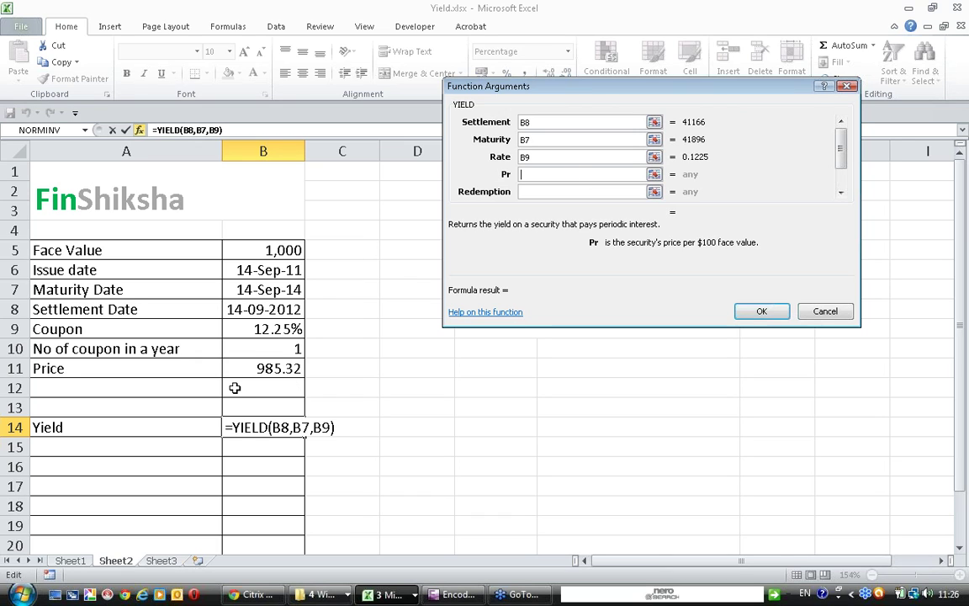
{"action": "left_click", "coordinate": [290, 368]}
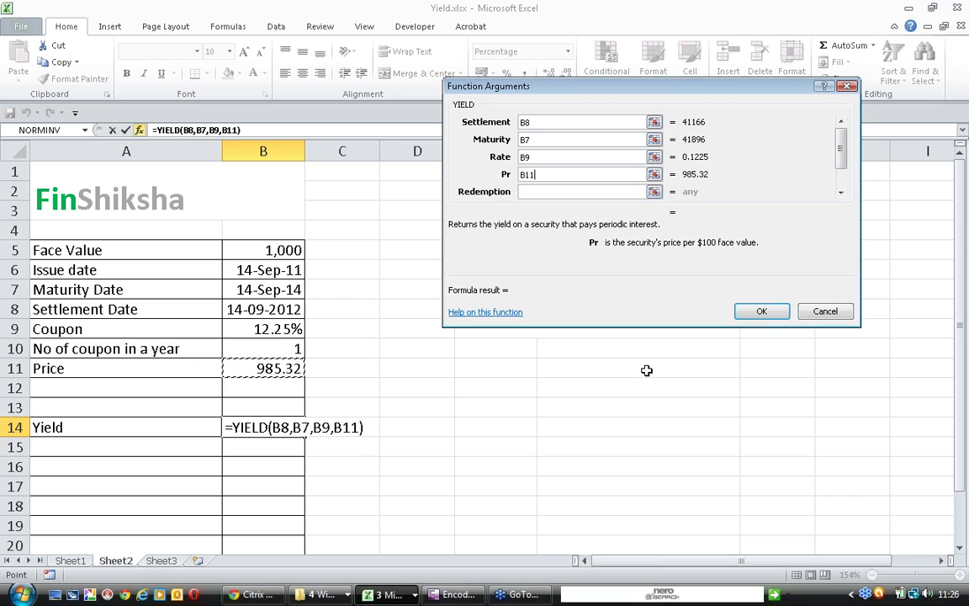
{"action": "type", "text": "/10"}
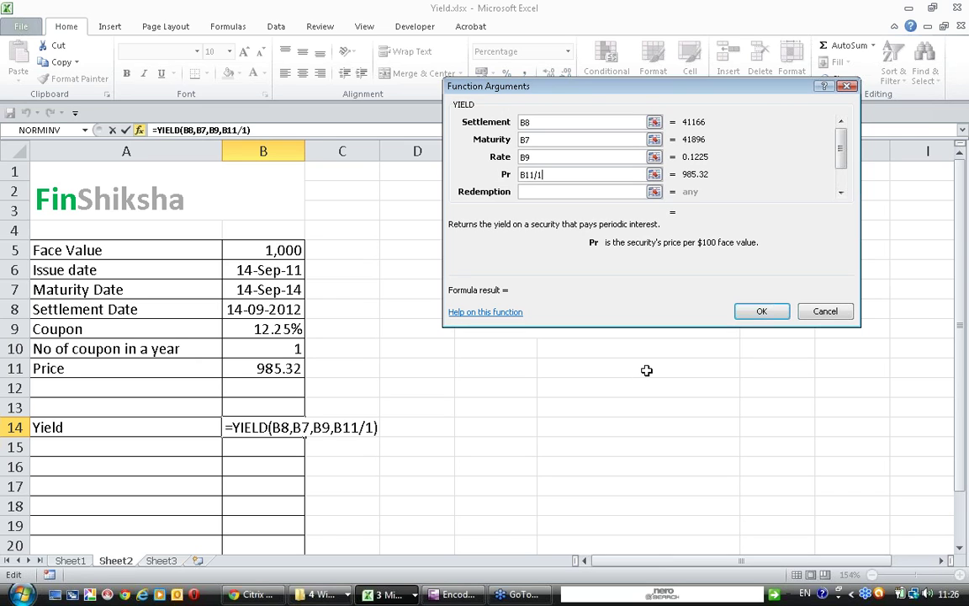
{"action": "left_click", "coordinate": [602, 193]}
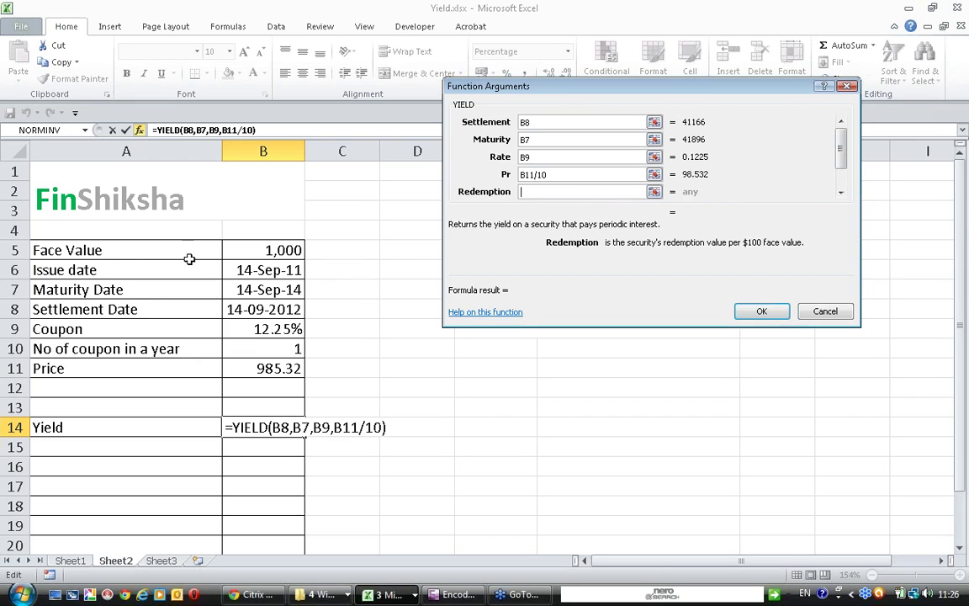
{"action": "left_click", "coordinate": [267, 251]}
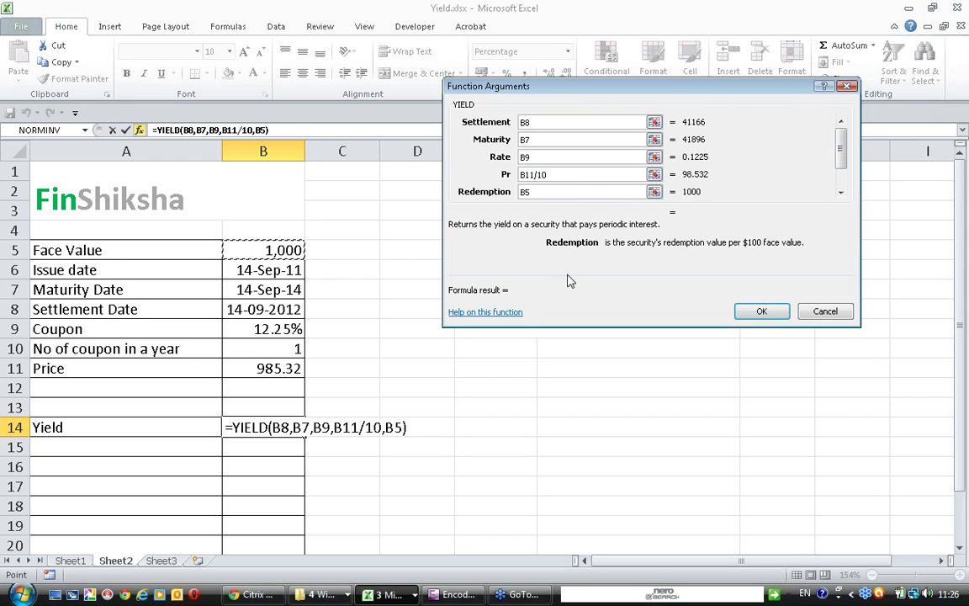
{"action": "type", "text": "/10"}
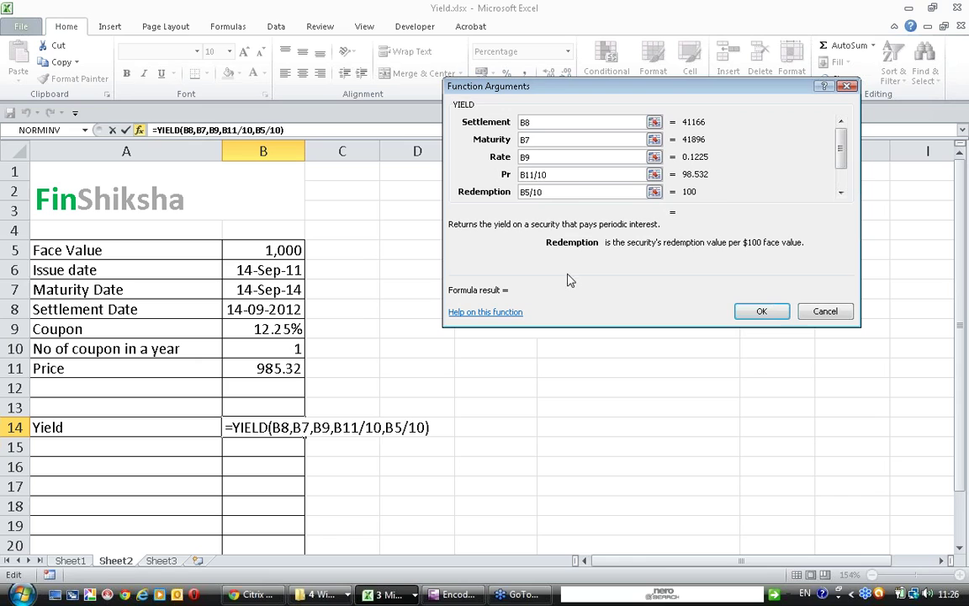
Set Frequency to B10 and Basis to 1, then confirm to show 13.13% in B14
{"action": "left_click", "coordinate": [841, 193]}
{"action": "left_click", "coordinate": [841, 192]}
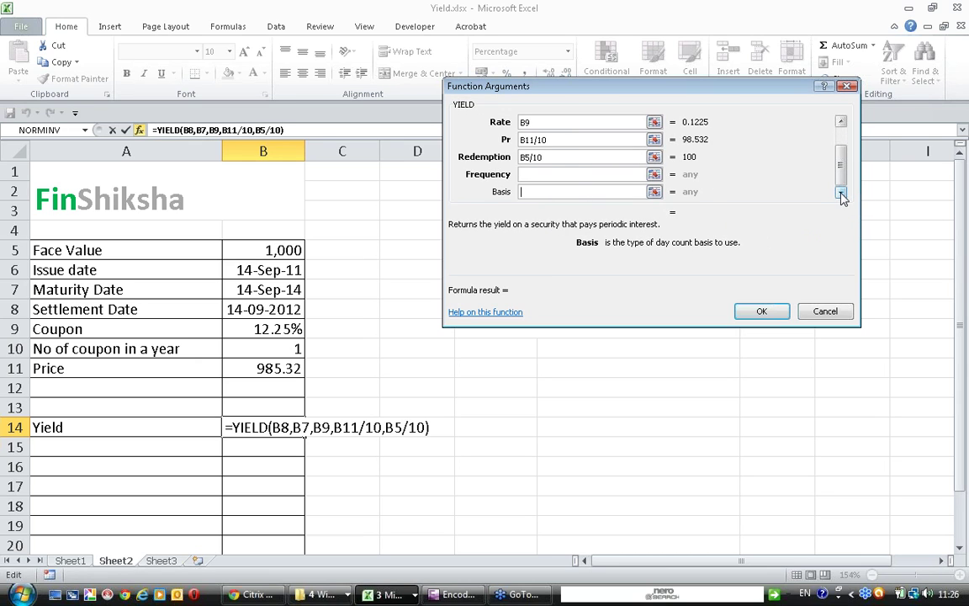
{"action": "left_click", "coordinate": [540, 174]}
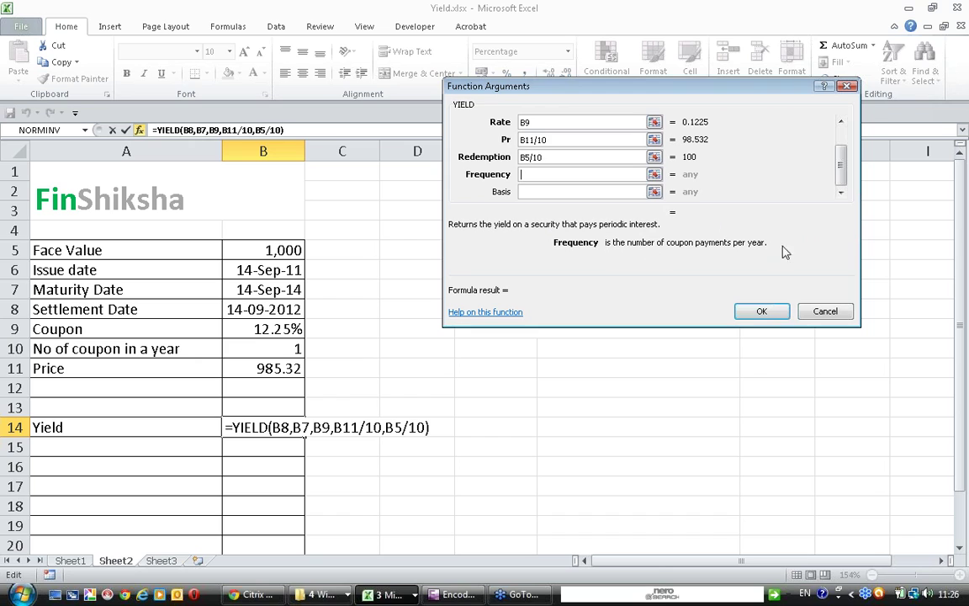
{"action": "left_click", "coordinate": [236, 351]}
{"action": "left_click", "coordinate": [610, 192]}
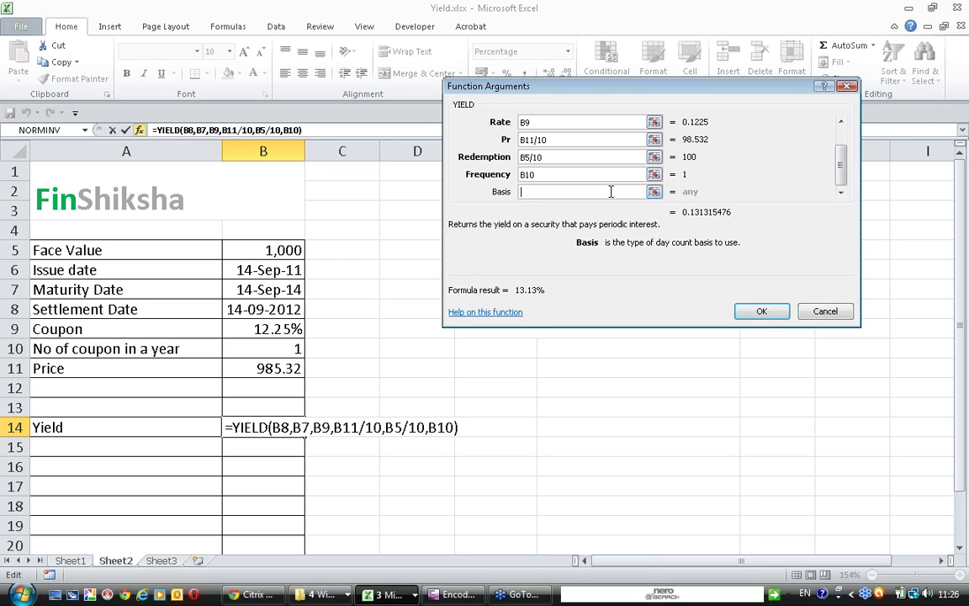
{"action": "type", "text": "1"}
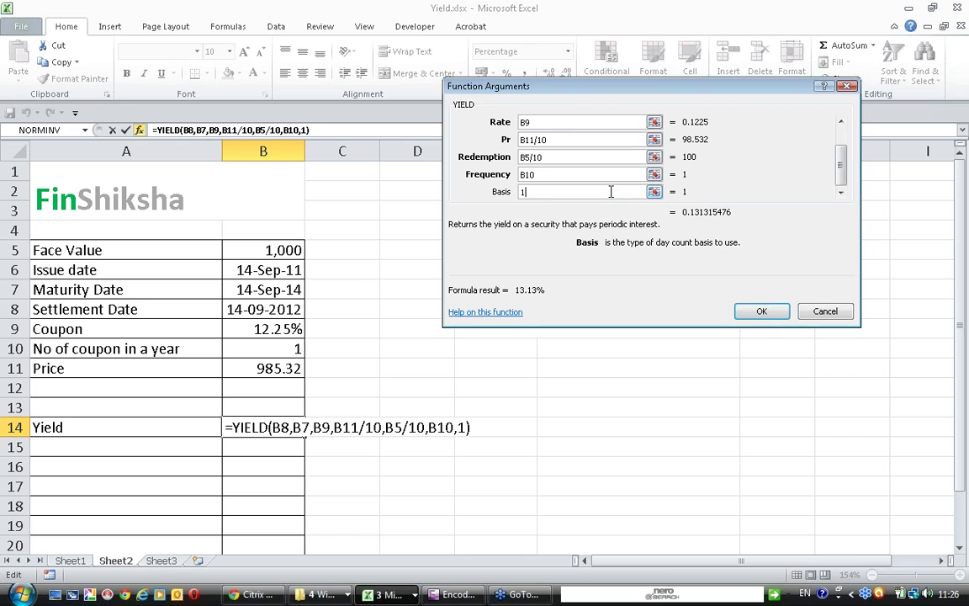
{"action": "left_click", "coordinate": [761, 312]}
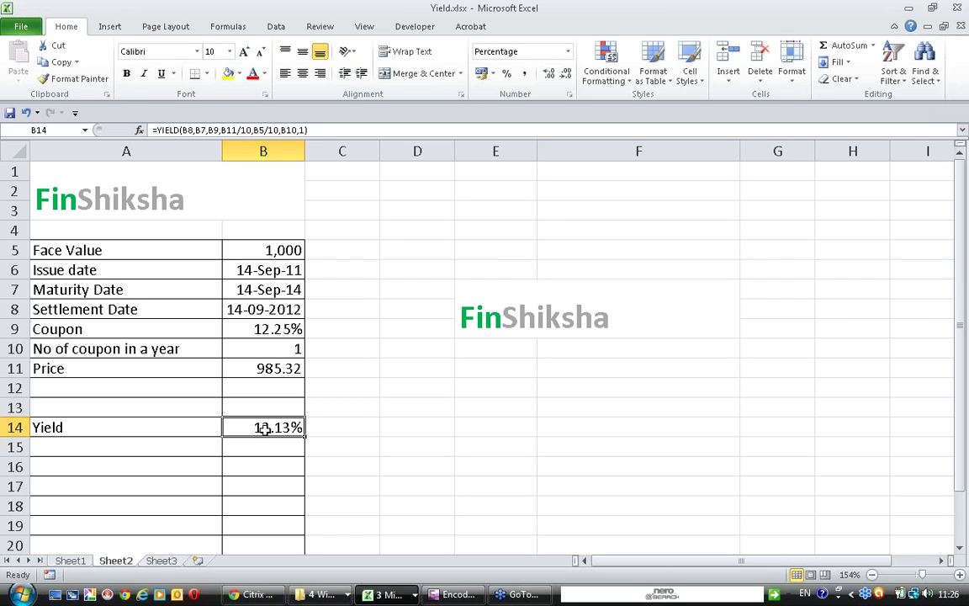
{"action": "left_click", "coordinate": [290, 447]}
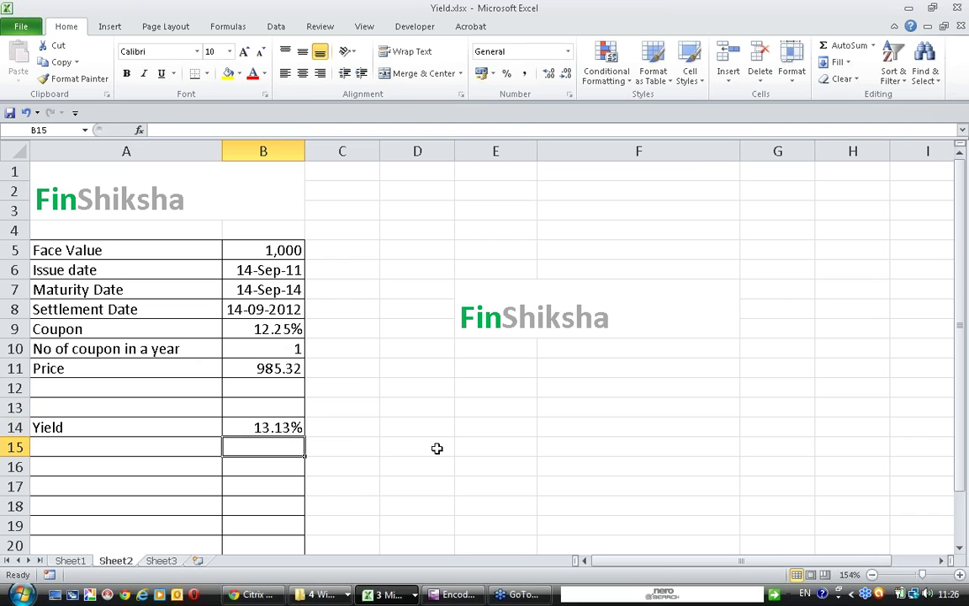
Type =yield(B8,B7,B9,B11/10,B5/10, into B15 by clicking the referenced cells
{"action": "type", "text": "=y"}
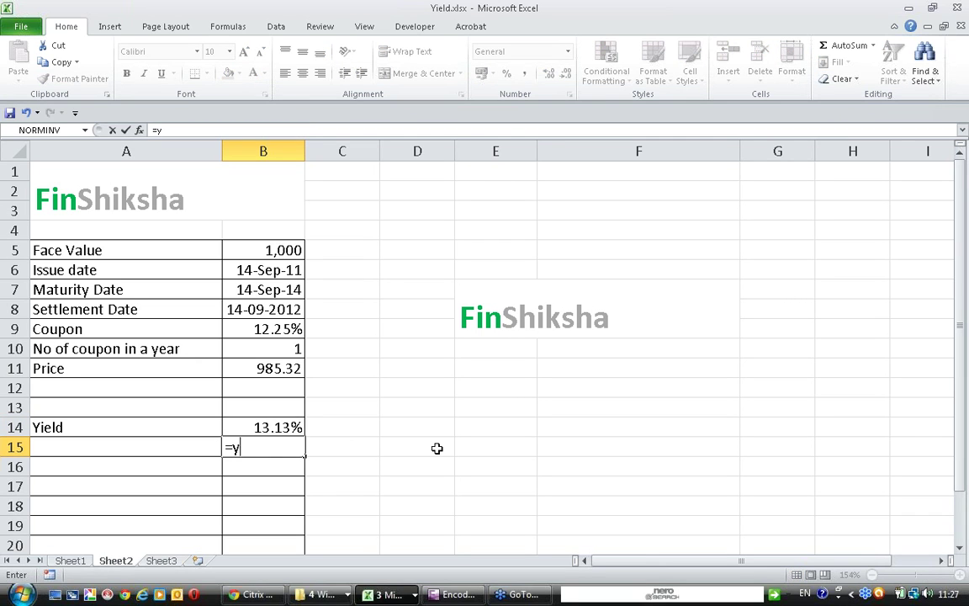
{"action": "type", "text": "ield("}
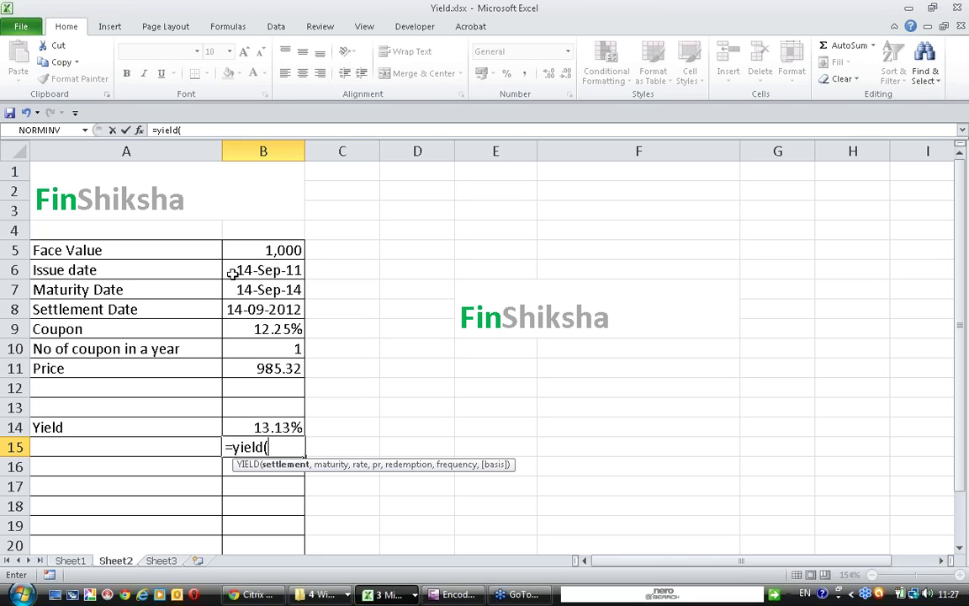
{"action": "left_click", "coordinate": [281, 309]}
{"action": "type", "text": ","}
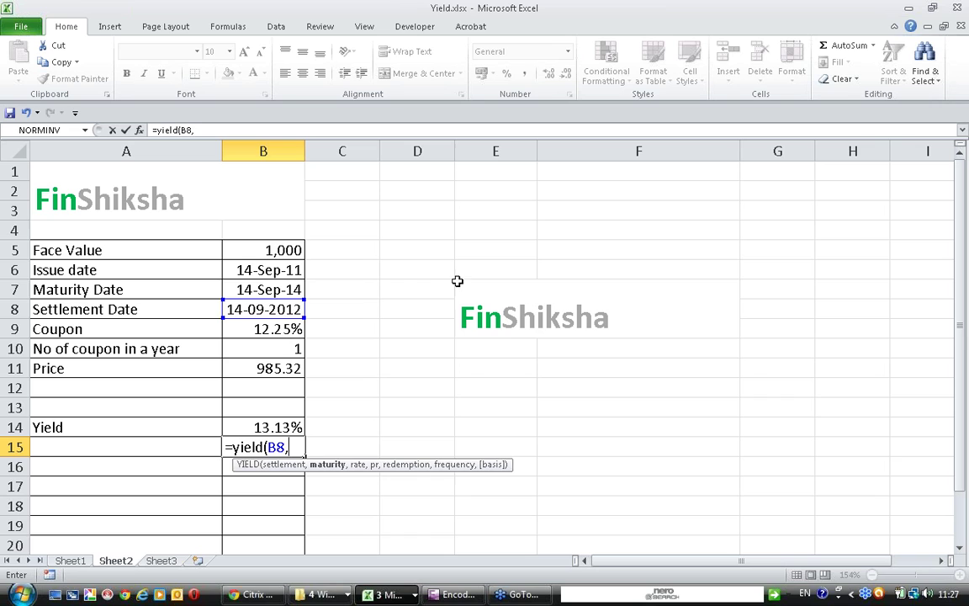
{"action": "left_click", "coordinate": [277, 289]}
{"action": "type", "text": ","}
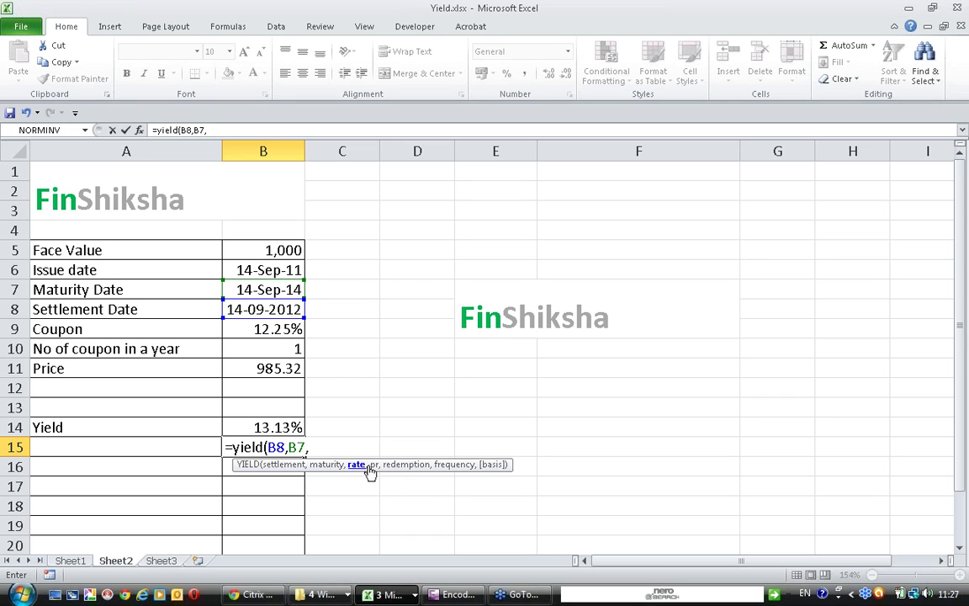
{"action": "left_click", "coordinate": [295, 330]}
{"action": "type", "text": ","}
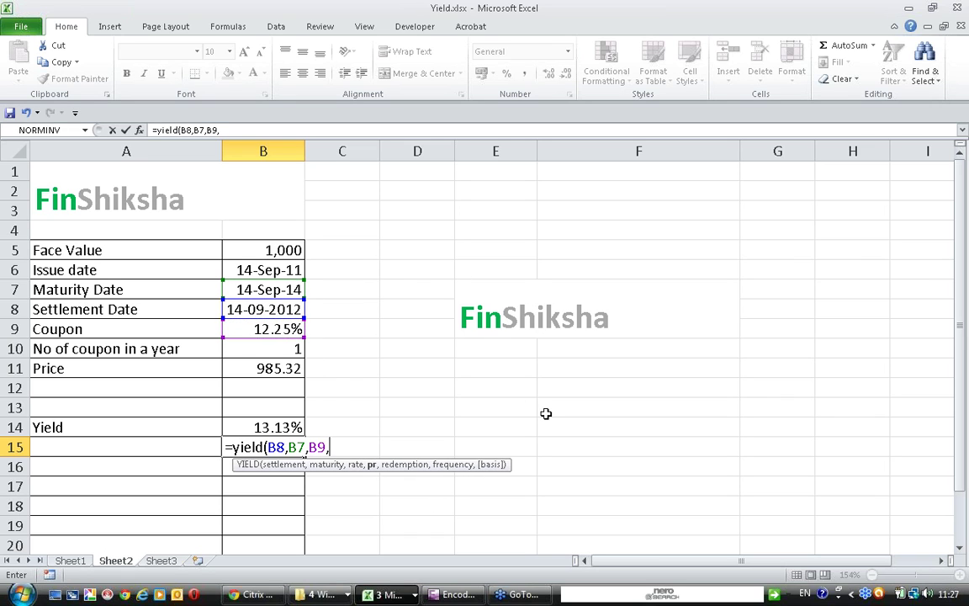
{"action": "left_click", "coordinate": [267, 371]}
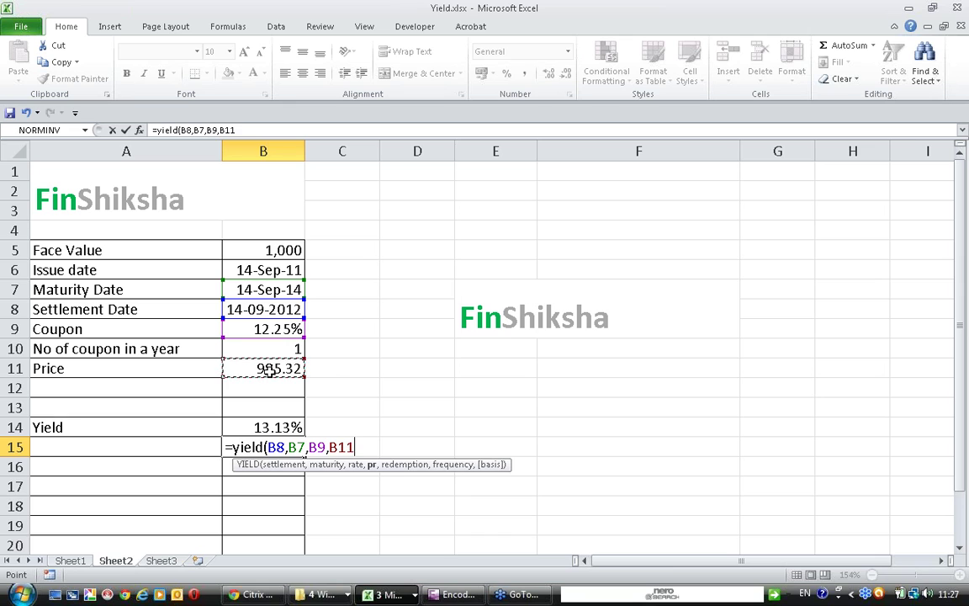
{"action": "type", "text": "/10,"}
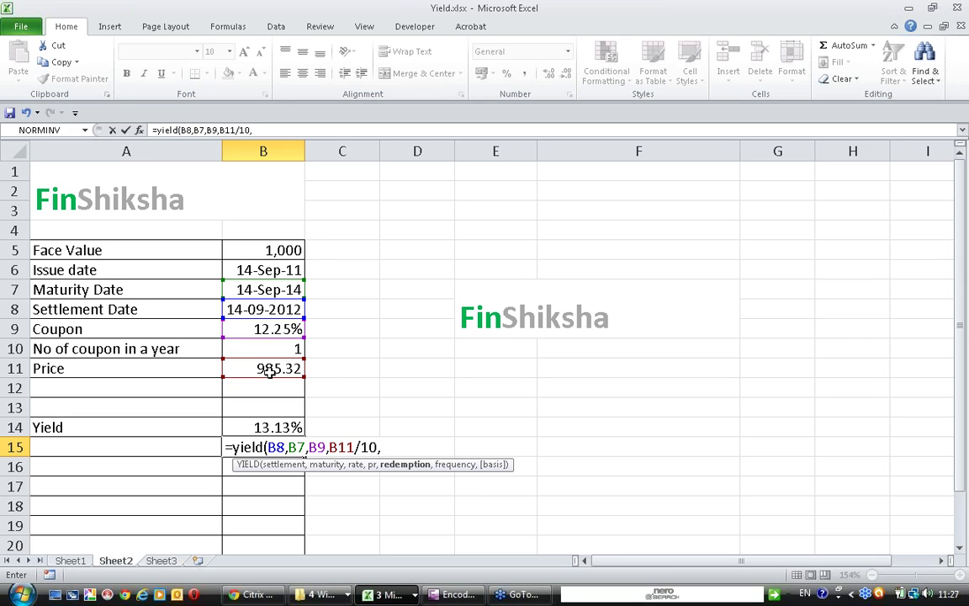
{"action": "left_click", "coordinate": [288, 249]}
{"action": "type", "text": "/10"}
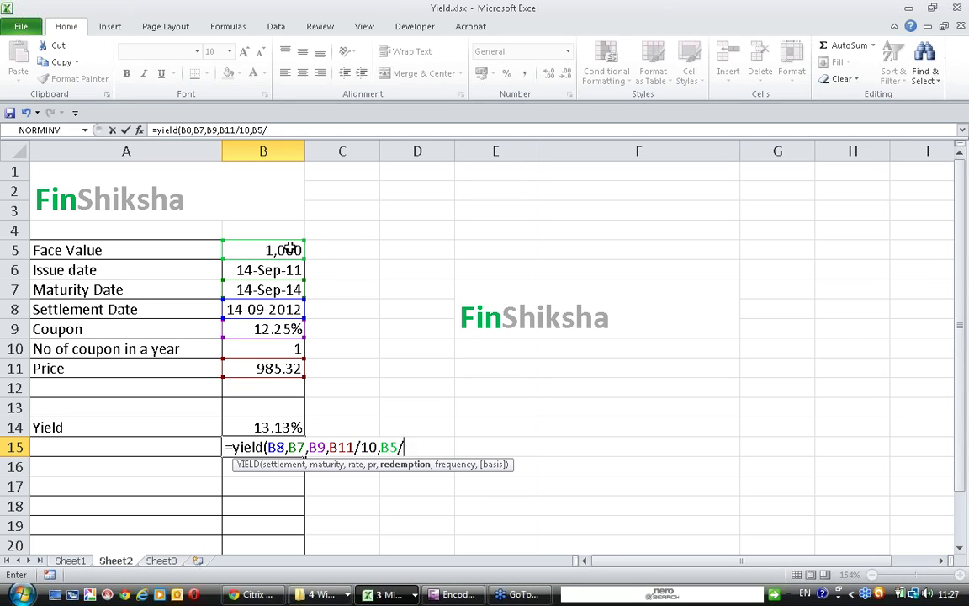
{"action": "type", "text": ",1"}
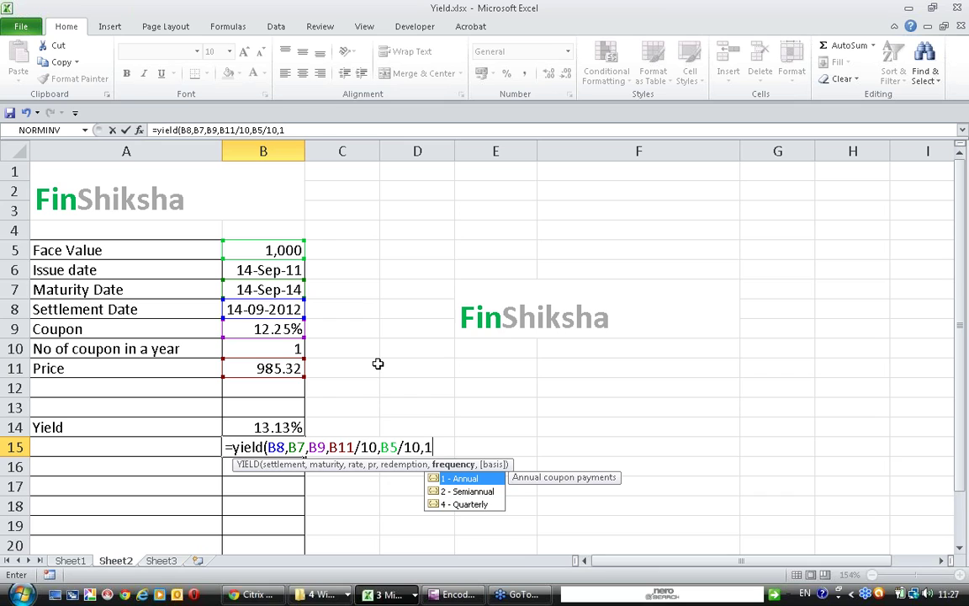
Finish the B15 formula with ,1, enter it, and format B15 as a percentage
{"action": "type", "text": ","}
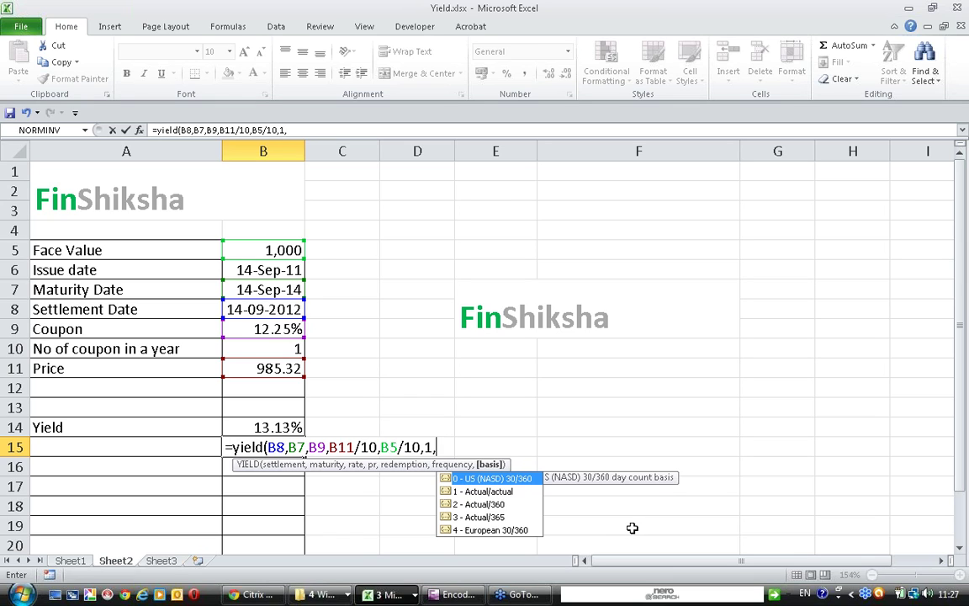
{"action": "type", "text": "1"}
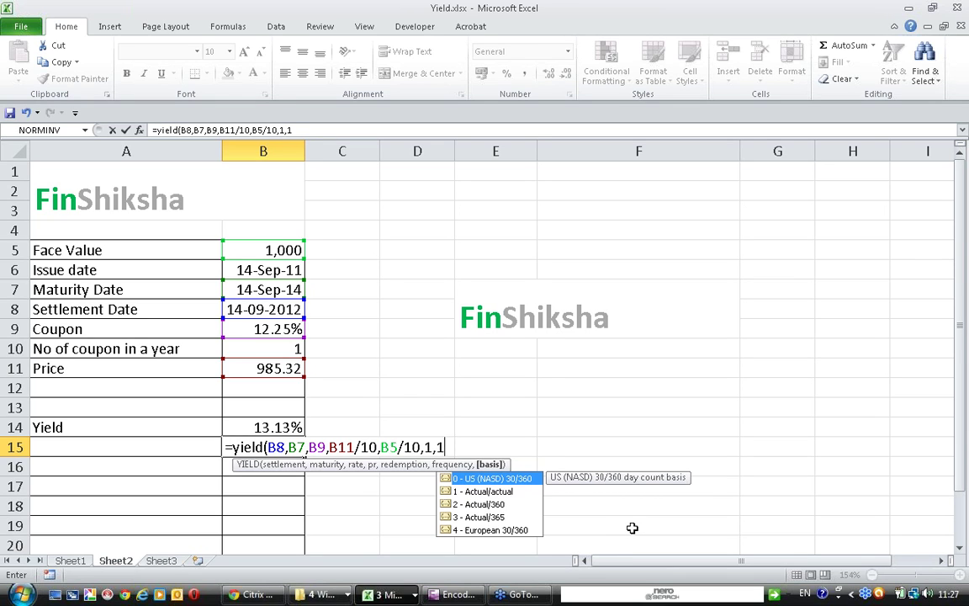
{"action": "key", "text": "Return"}
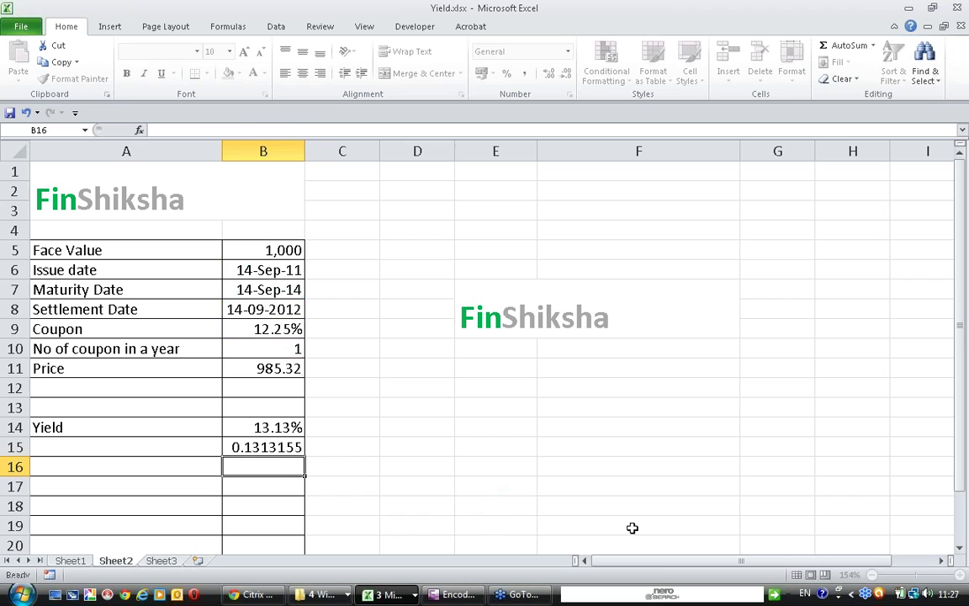
{"action": "key", "text": "Up"}
{"action": "key", "text": "ctrl+shift+5"}
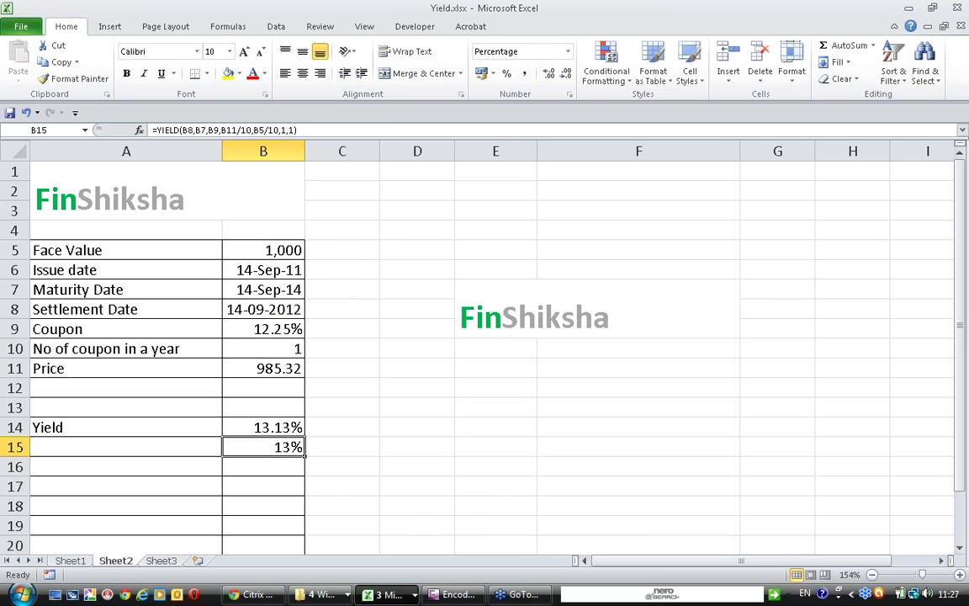